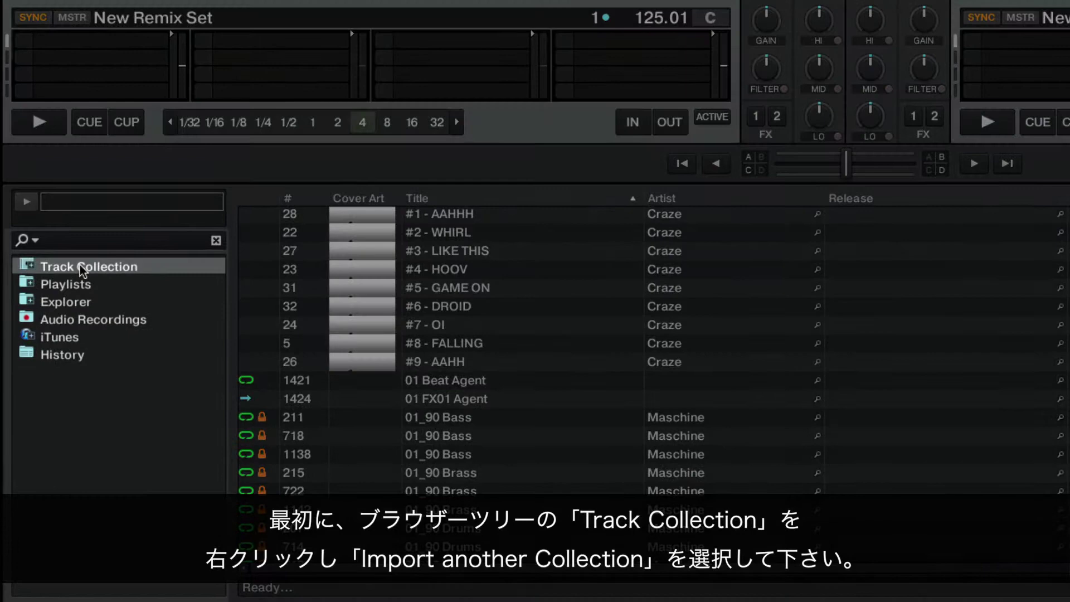
# Bring up the Track Collection context menu in the browser tree
pyautogui.rightClick(82, 270)
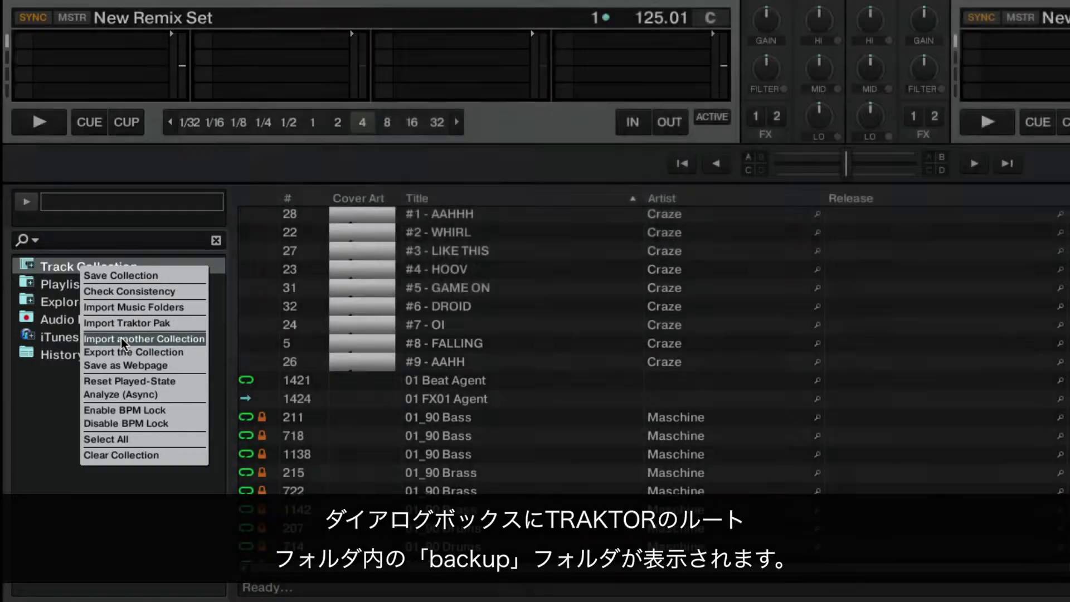
# Start Import another Collection and browse to the Backup > Collection folder
pyautogui.click(122, 339)
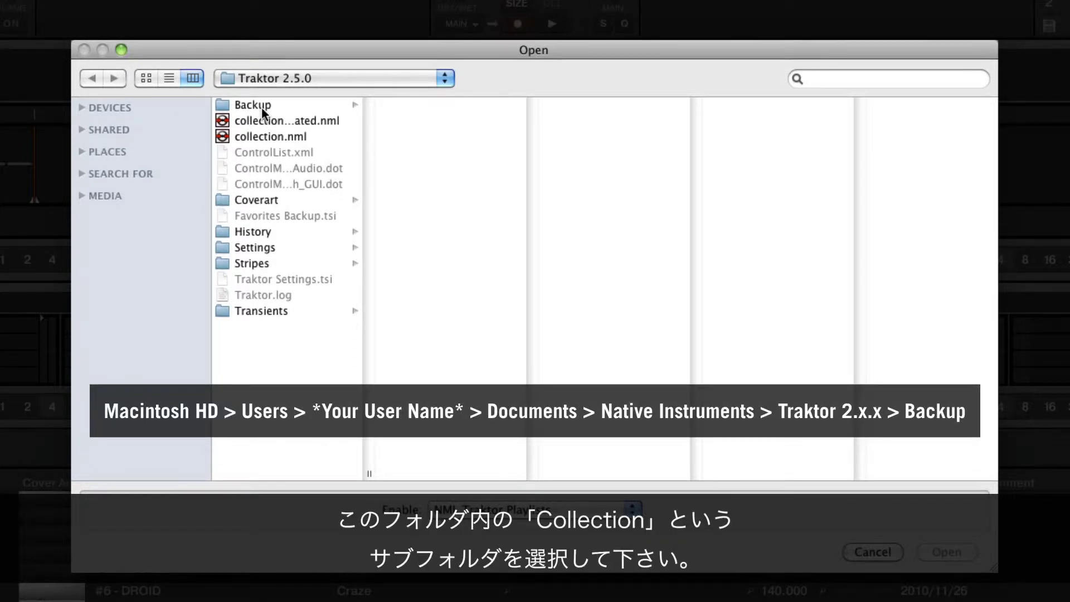
pyautogui.click(262, 109)
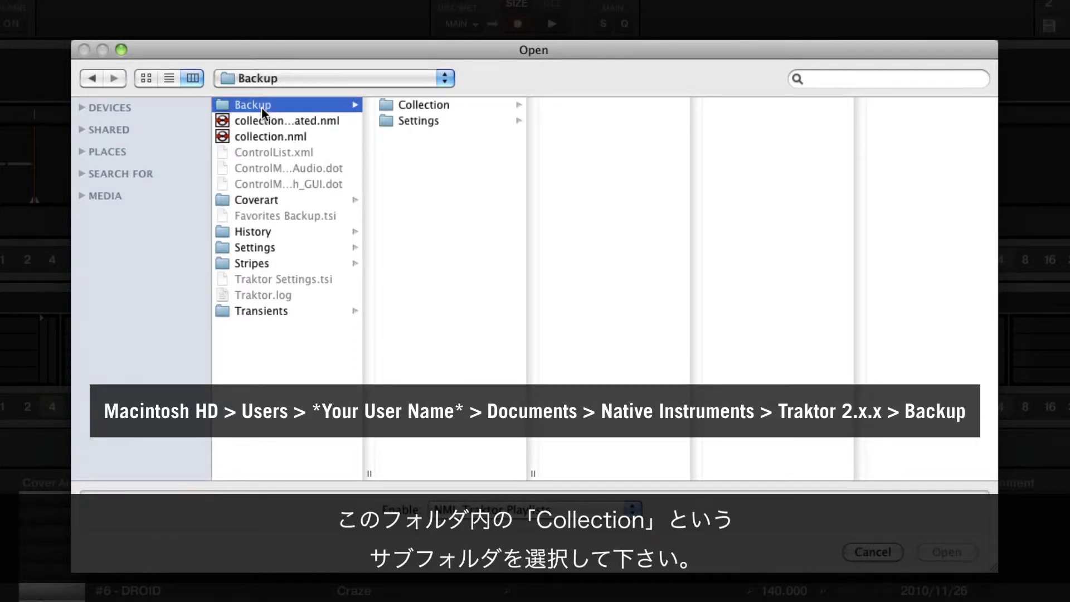
pyautogui.click(454, 109)
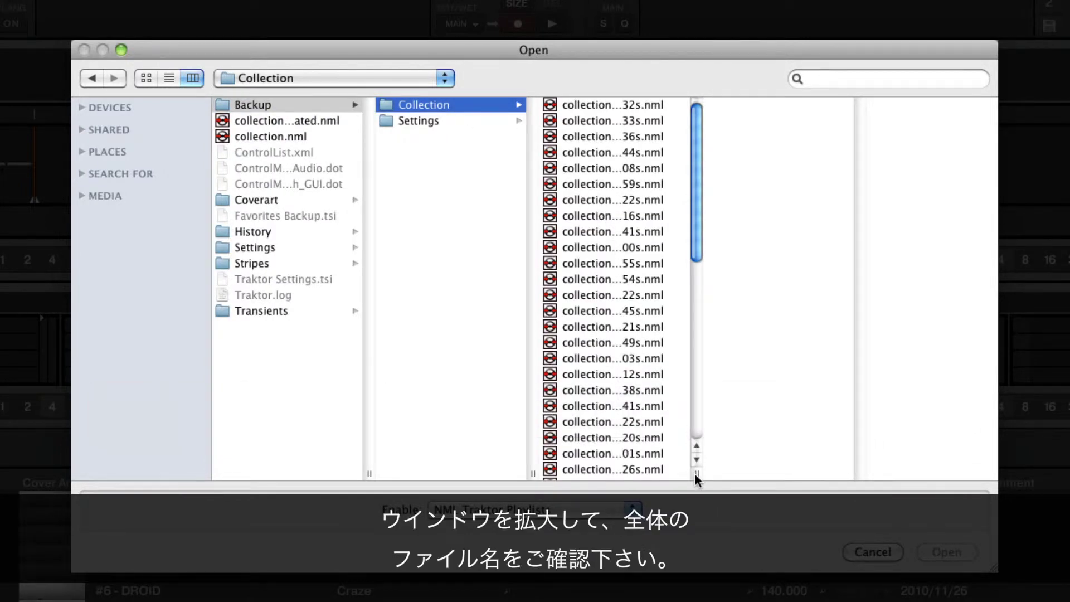
# Widen the file list column to show full timestamped backup file names
pyautogui.moveTo(695, 473); pyautogui.dragTo(851, 476)
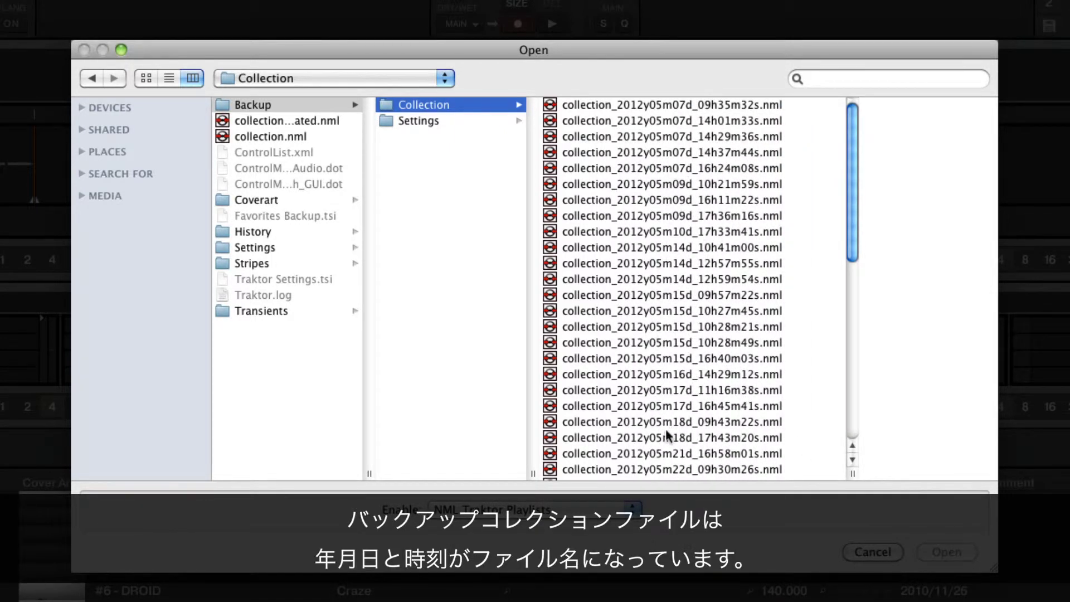
pyautogui.scroll(-3, 673, 456)
pyautogui.scroll(-3, 673, 453)
pyautogui.scroll(-5, 672, 452)
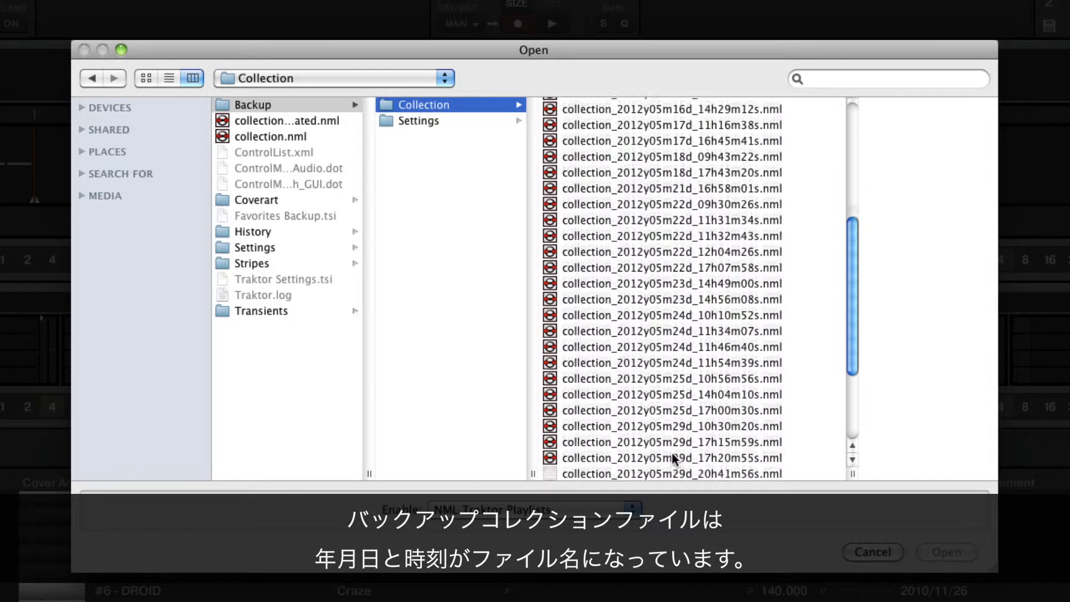
pyautogui.scroll(-5, 672, 452)
pyautogui.scroll(-1, 673, 456)
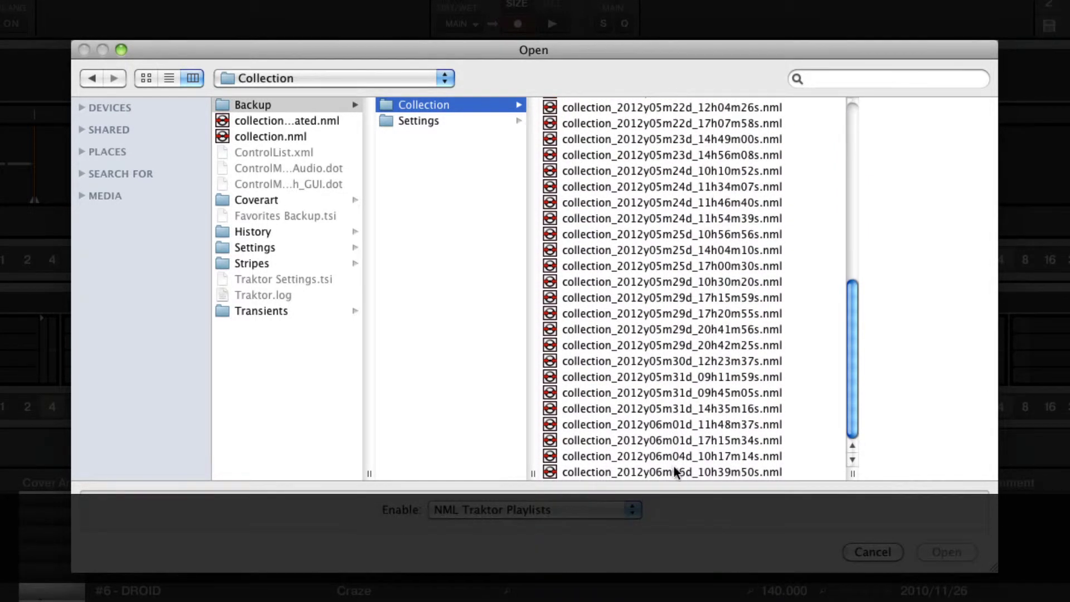
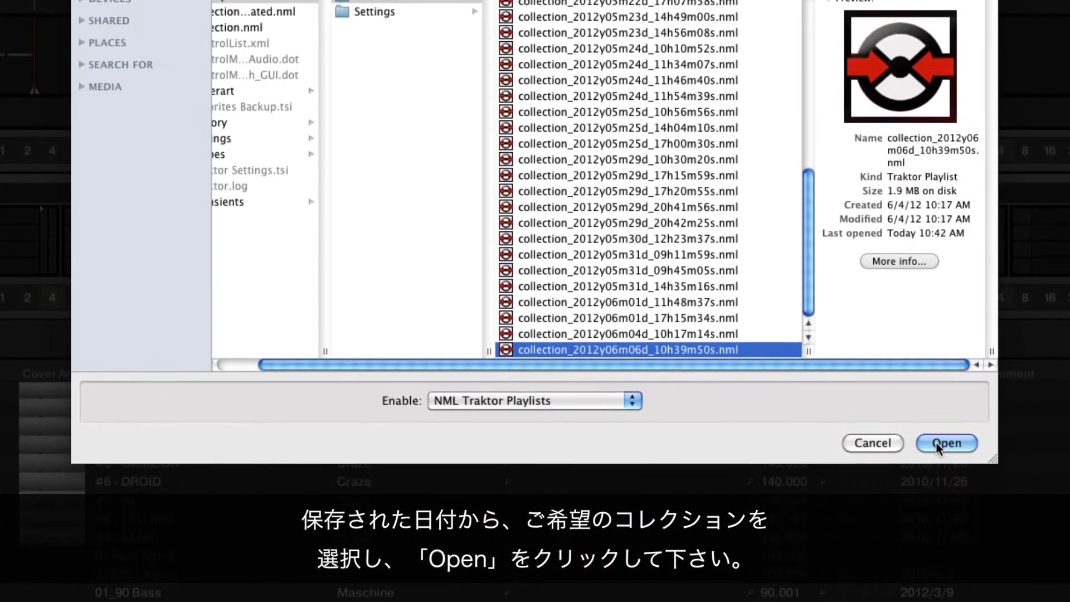
# Open the backup file collection_2012y06m06d_10h39m50s.nml for import
pyautogui.click(936, 443)
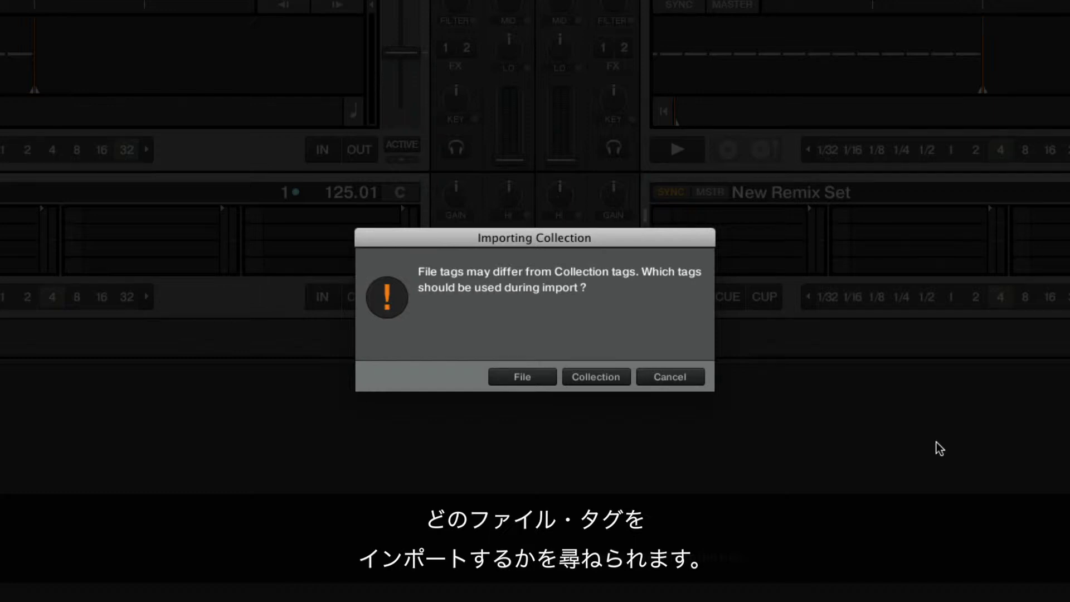
# Choose Collection tags so the June 6 backup imports with its own tags
pyautogui.click(626, 381)
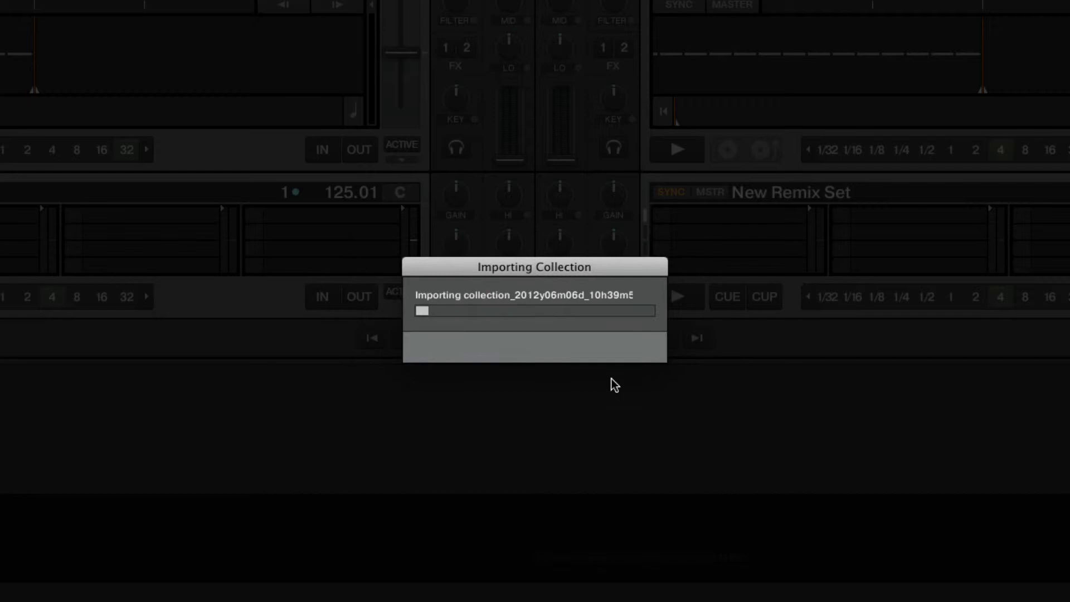